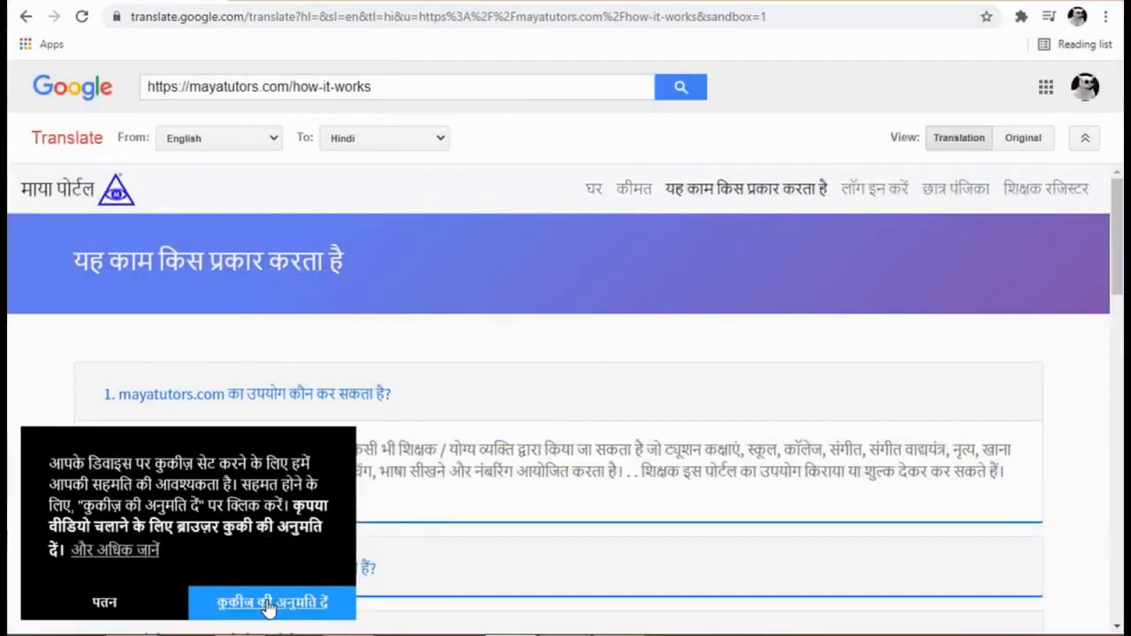
# Step: Allow cookies on the translated how-it-works page and expand question 2 on how students can use the portal
pyautogui.click(268, 608)
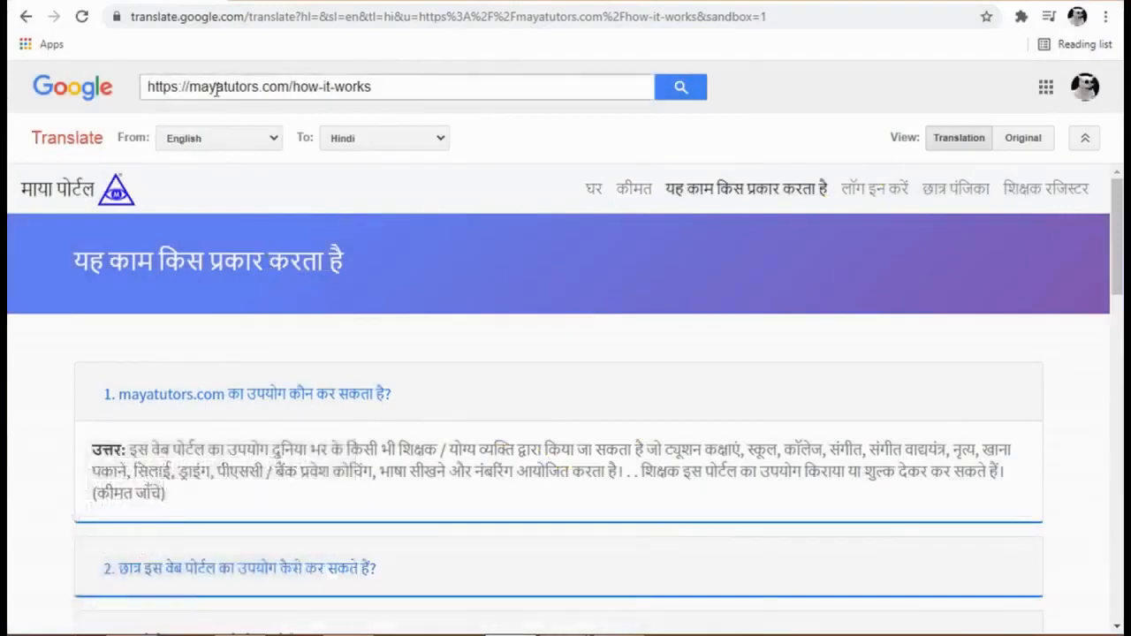
pyautogui.scroll(-1, 366, 313)
pyautogui.scroll(-1, 366, 313)
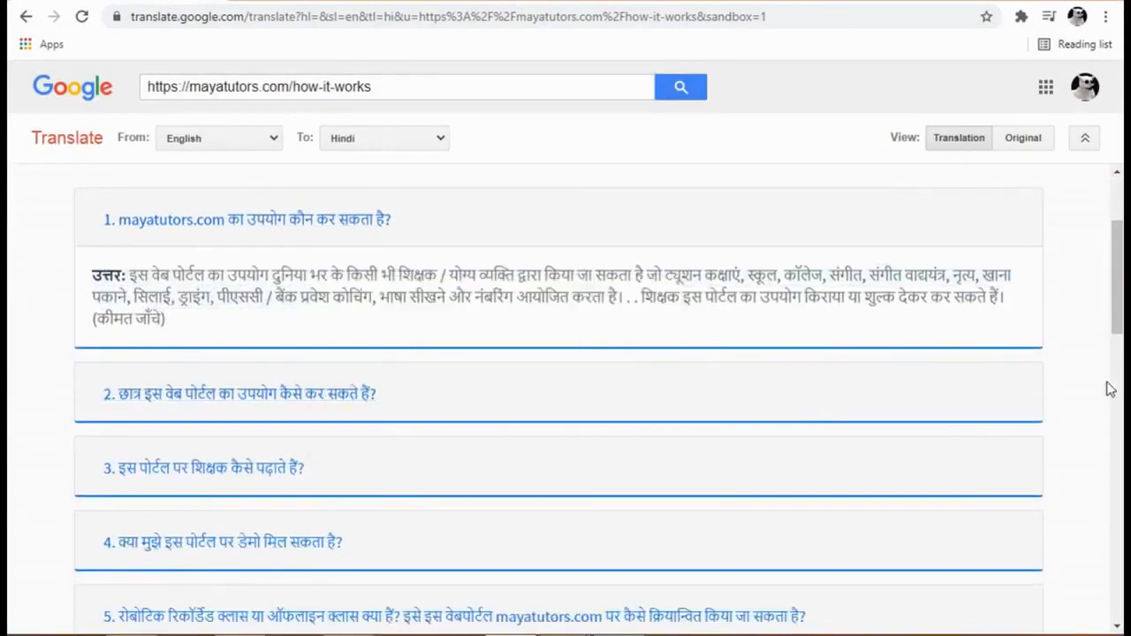
pyautogui.click(350, 393)
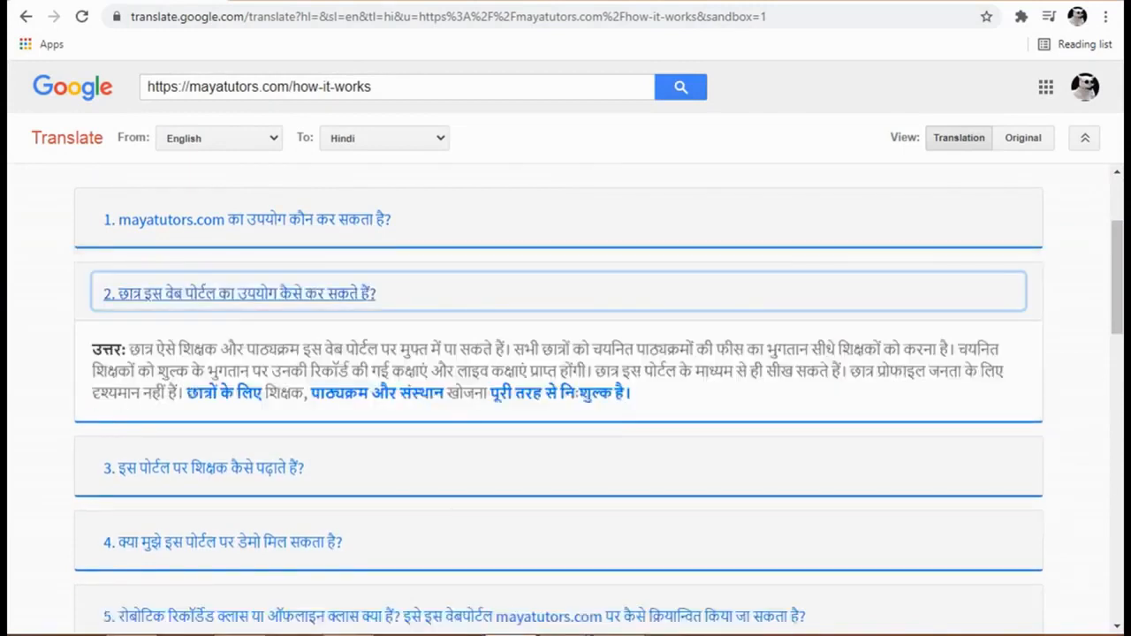
# Step: Read the answers to questions 3, 4 and 5 on teaching methods, demo availability and robotic recorded classes
pyautogui.scroll(-3, 468, 295)
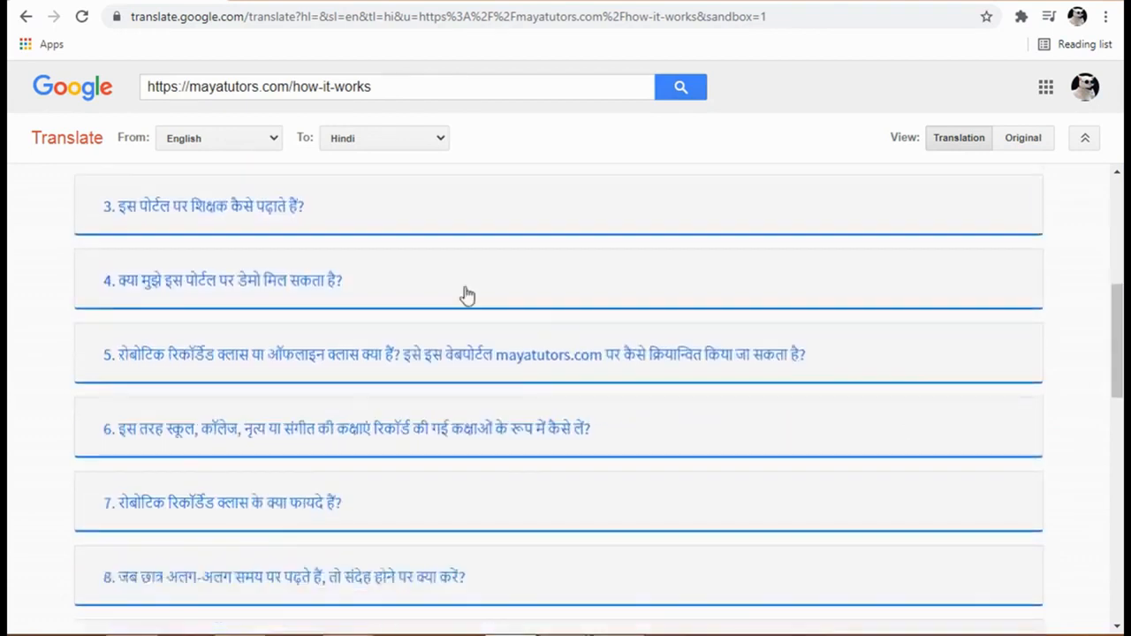
pyautogui.click(121, 203)
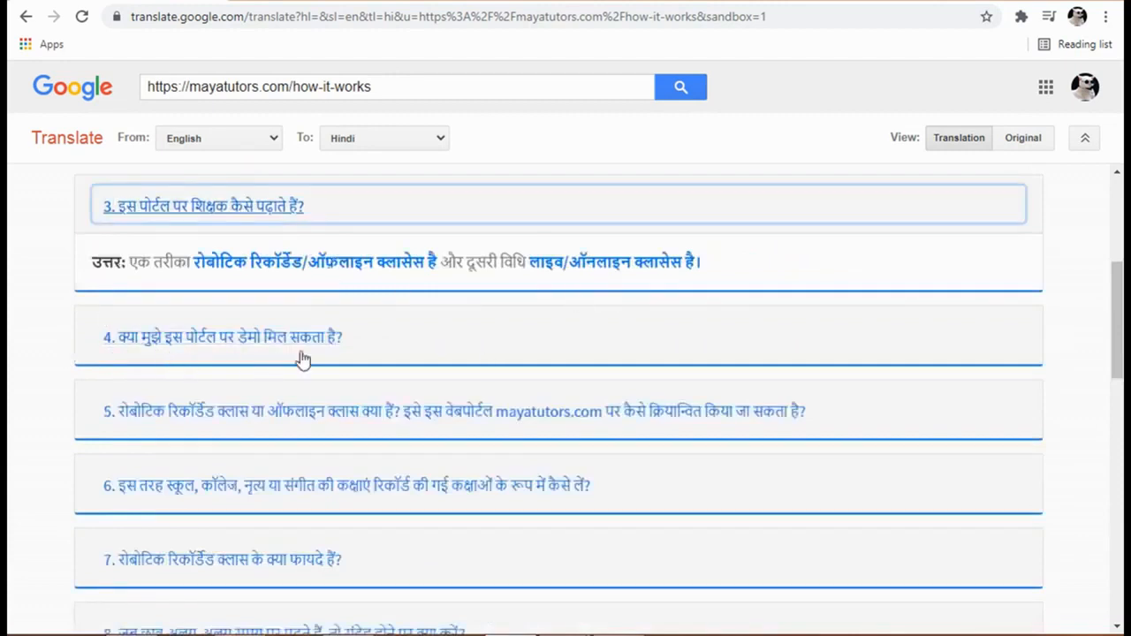
pyautogui.click(243, 339)
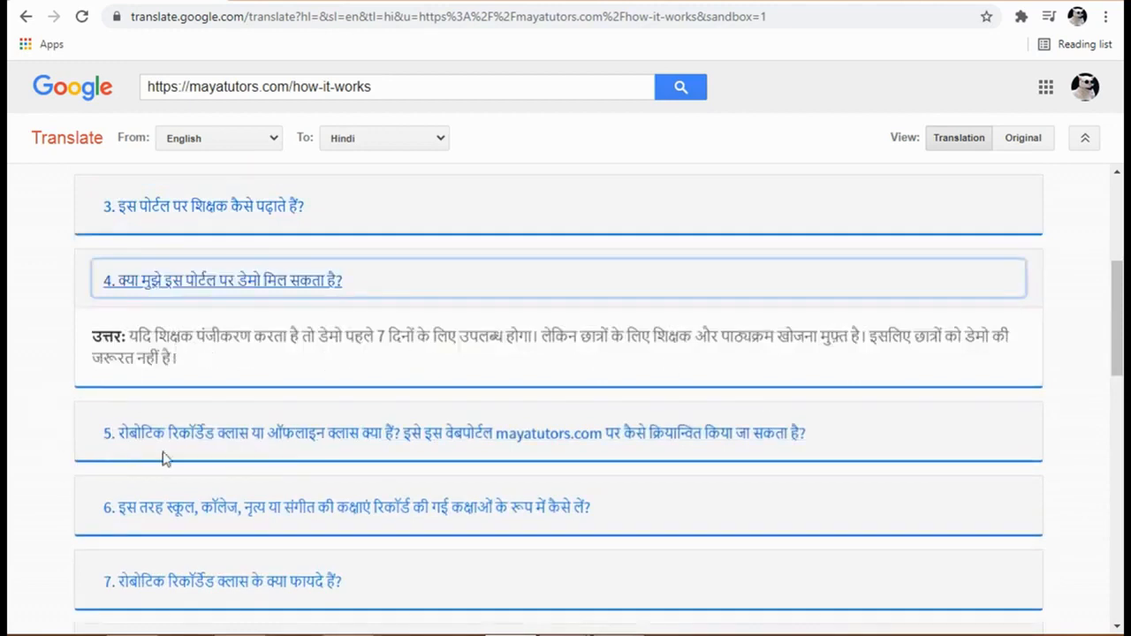
pyautogui.click(408, 439)
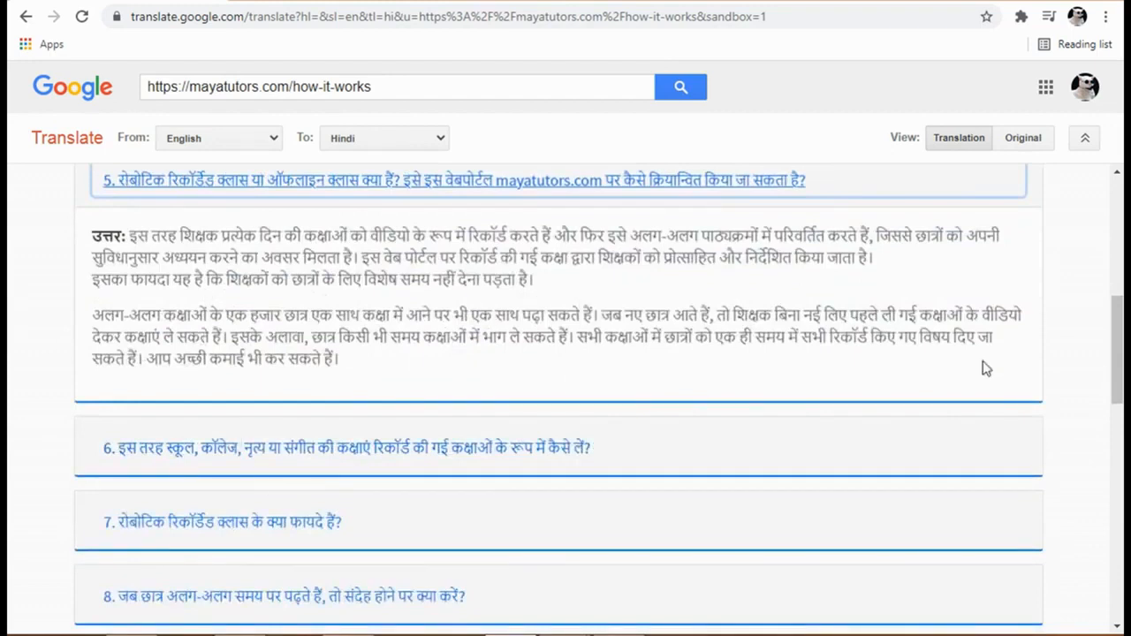
# Step: Expand question 6 on running school, college, dance or music classes as recorded classes and read its full answer
pyautogui.scroll(-3, 1094, 380)
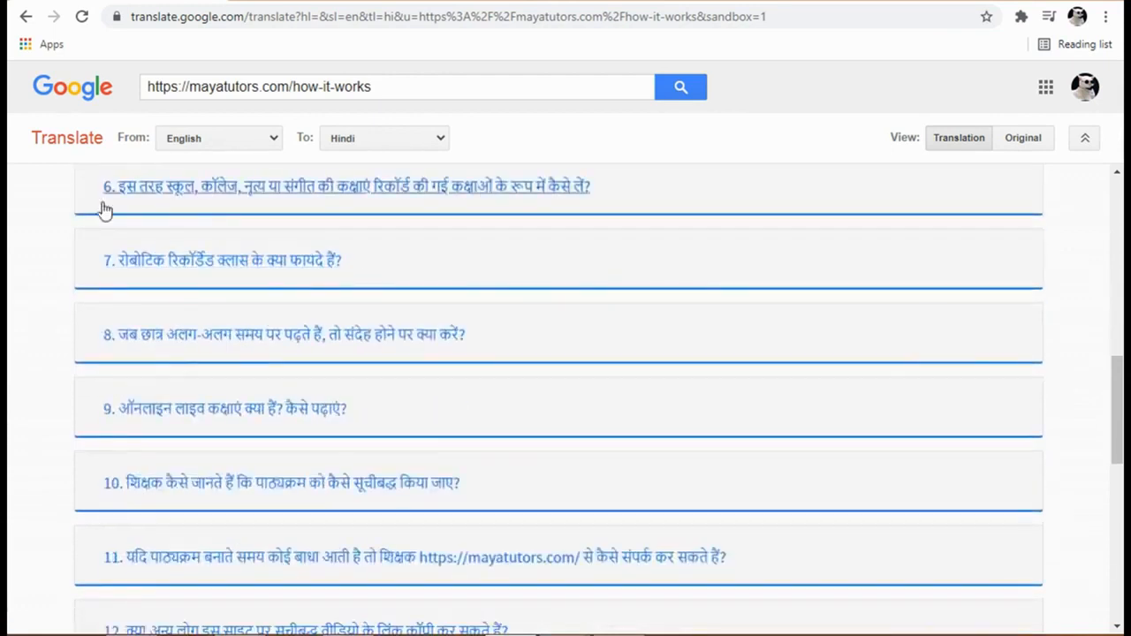
pyautogui.click(590, 209)
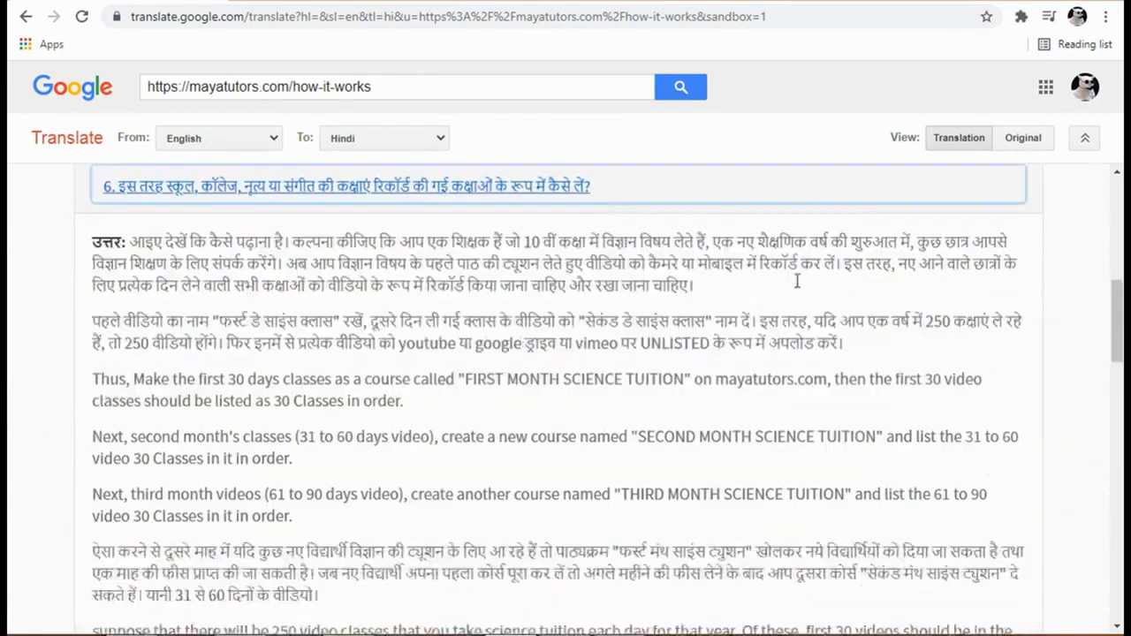
pyautogui.scroll(-2, 1089, 393)
pyautogui.scroll(1, 1089, 392)
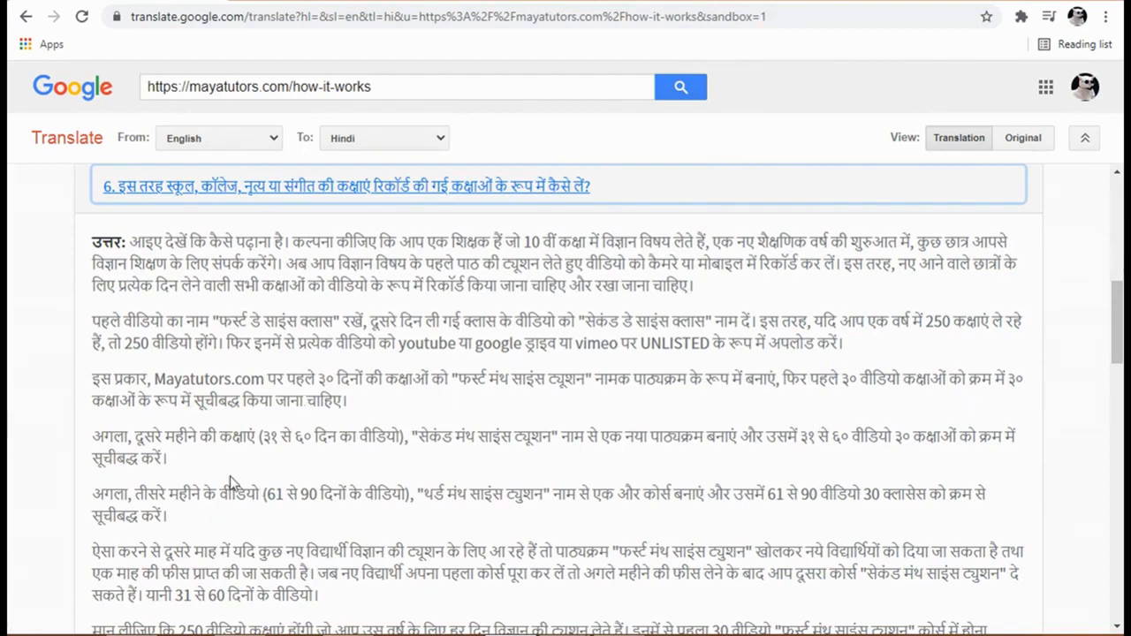
pyautogui.moveTo(942, 446)
pyautogui.scroll(-6, 1087, 571)
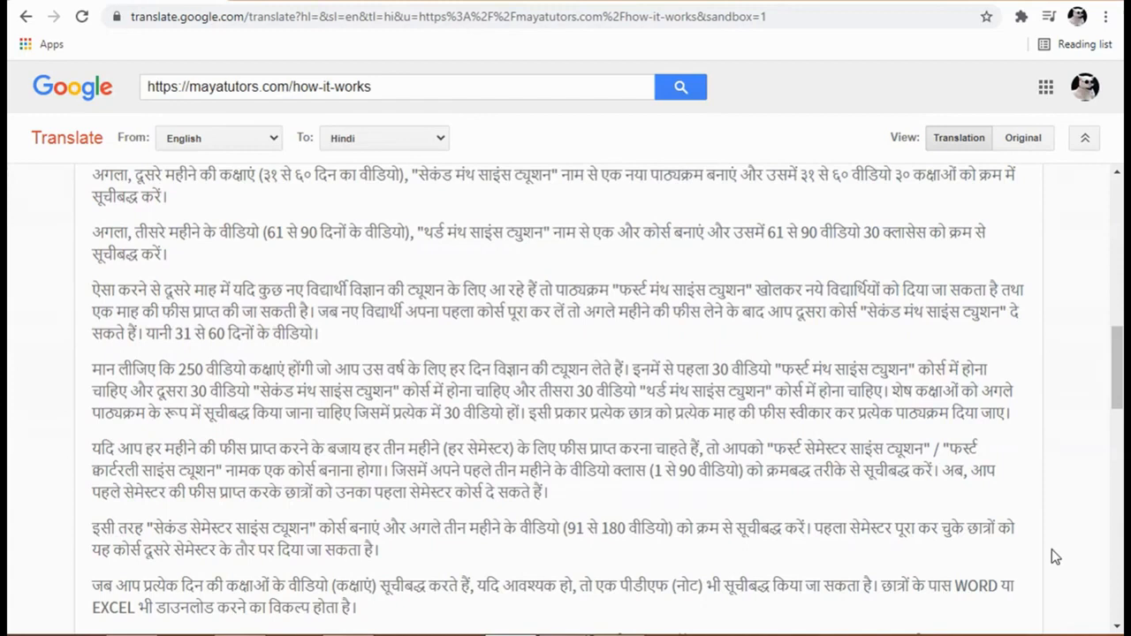
pyautogui.scroll(-3, 1053, 557)
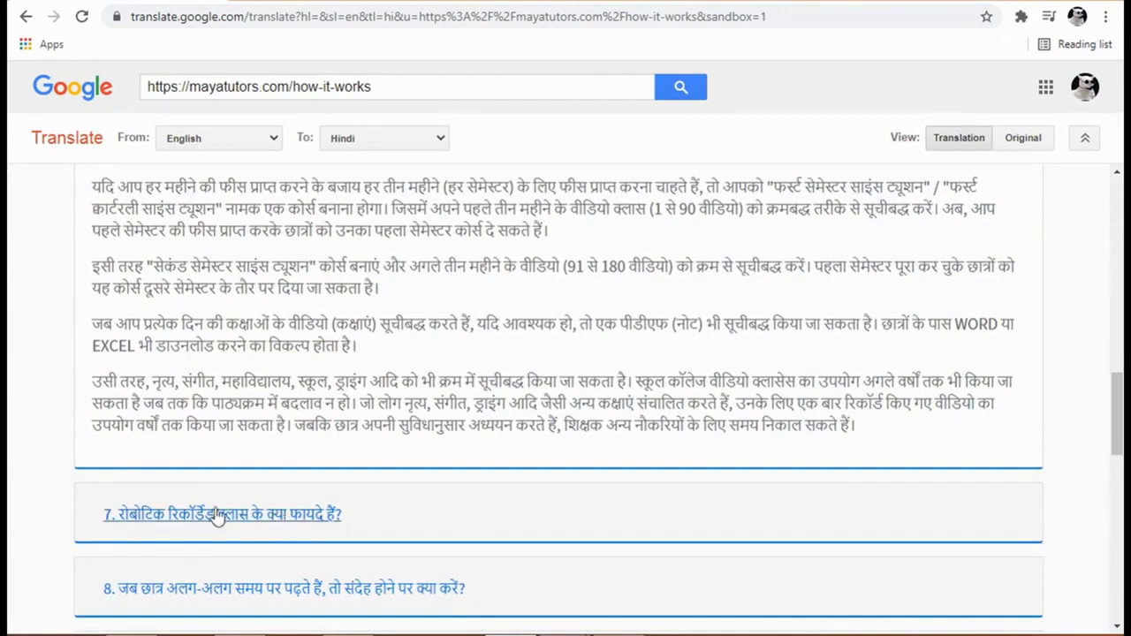
# Step: Expand question 7 on the advantages of robotic recorded classes and read its answer
pyautogui.scroll(-6, 223, 521)
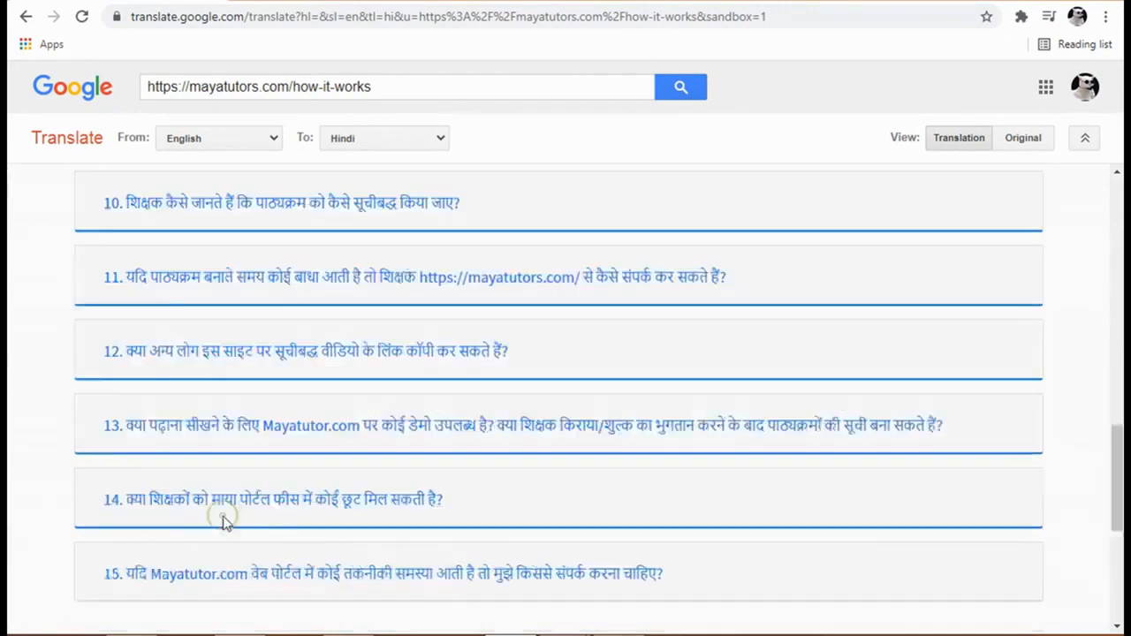
pyautogui.scroll(2, 235, 427)
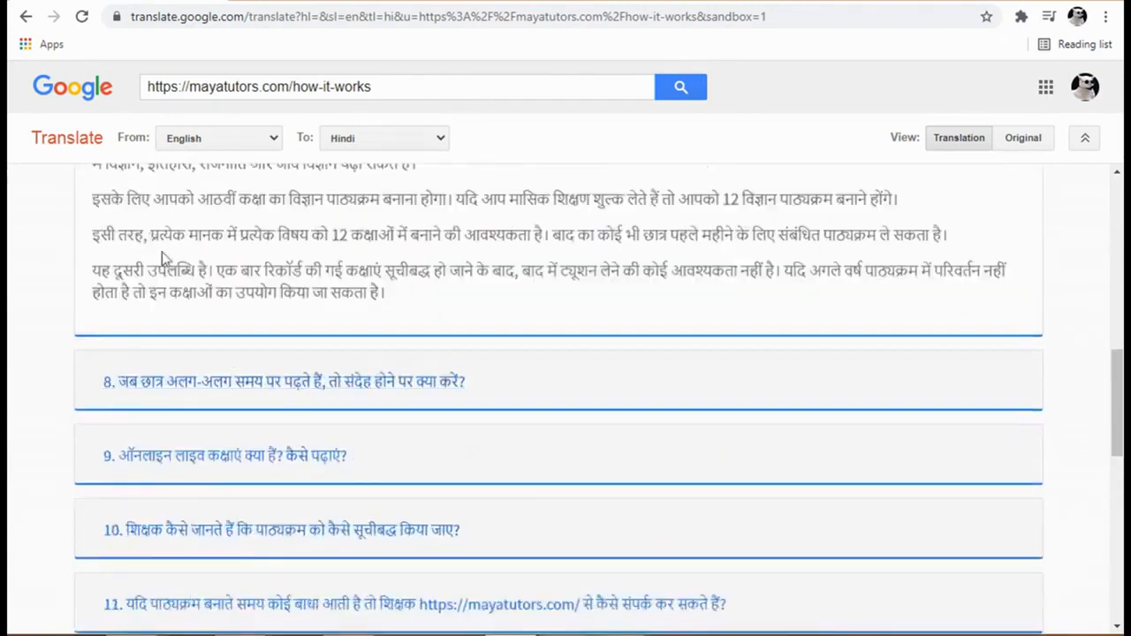
pyautogui.scroll(3, 243, 393)
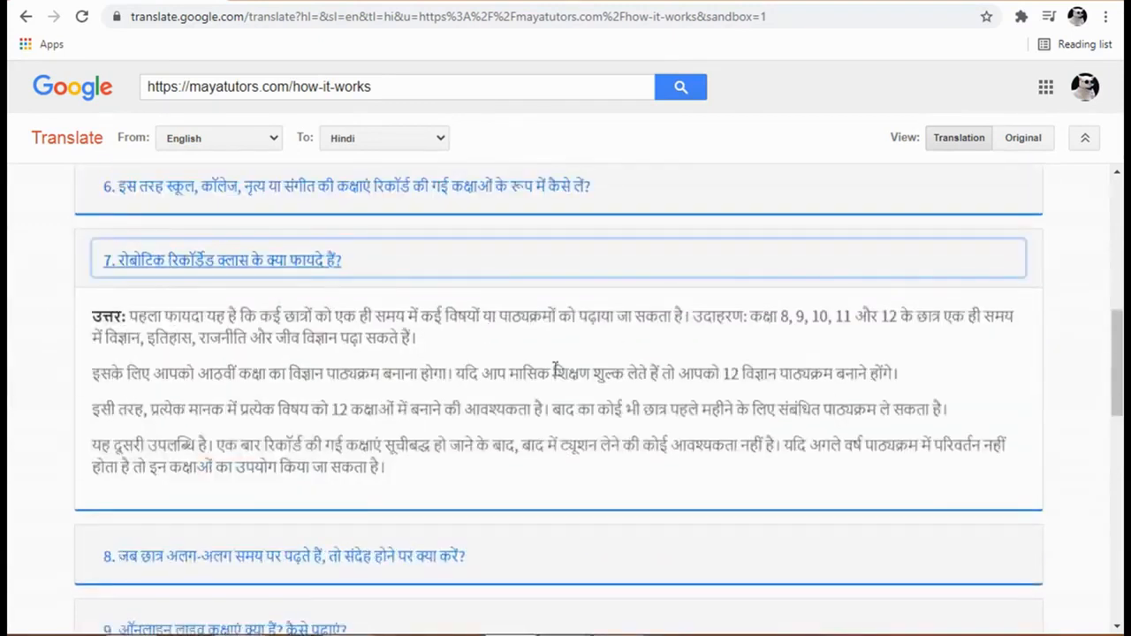
pyautogui.scroll(-2, 1046, 490)
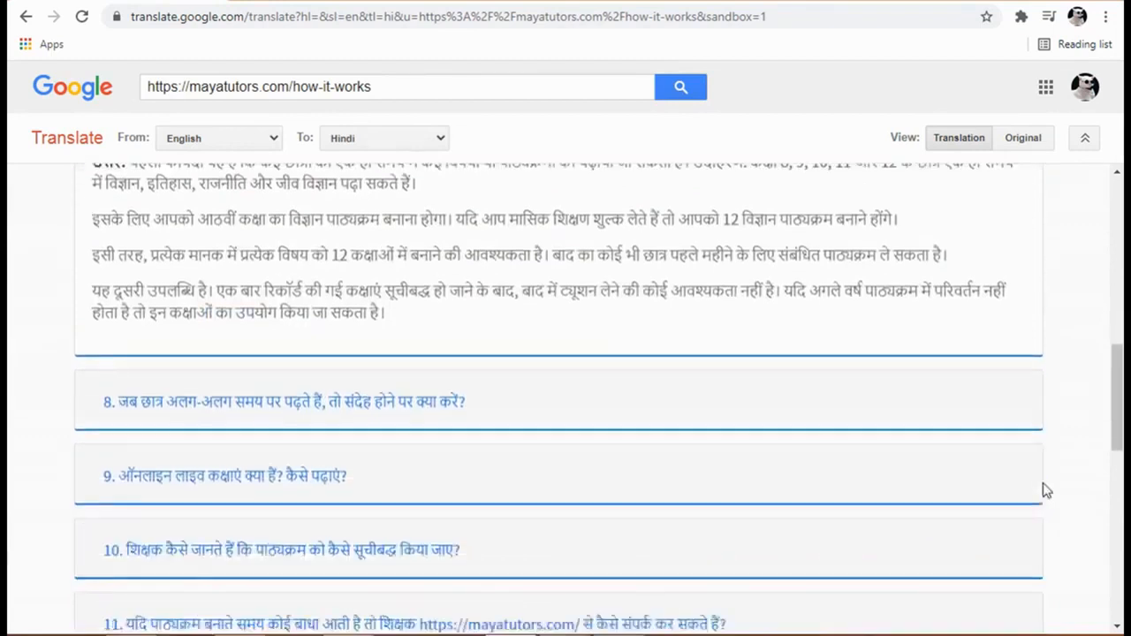
# Step: Read the answers to questions 8 and 9 on resolving student doubts and teaching online live classes
pyautogui.scroll(-1, 220, 305)
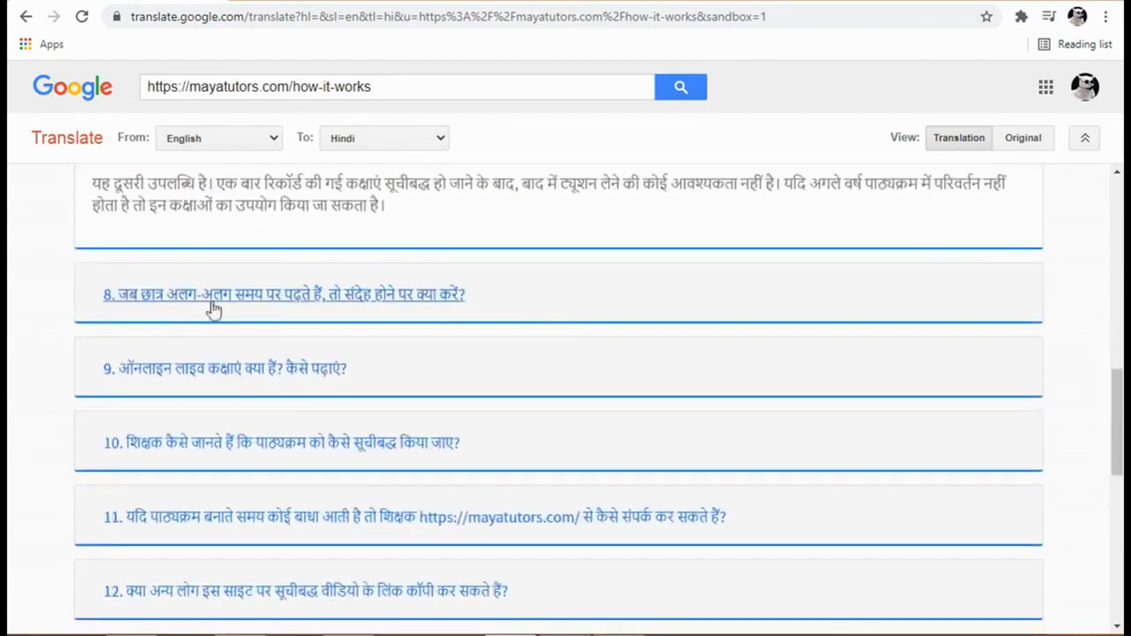
pyautogui.scroll(-2, 214, 306)
pyautogui.scroll(2, 651, 393)
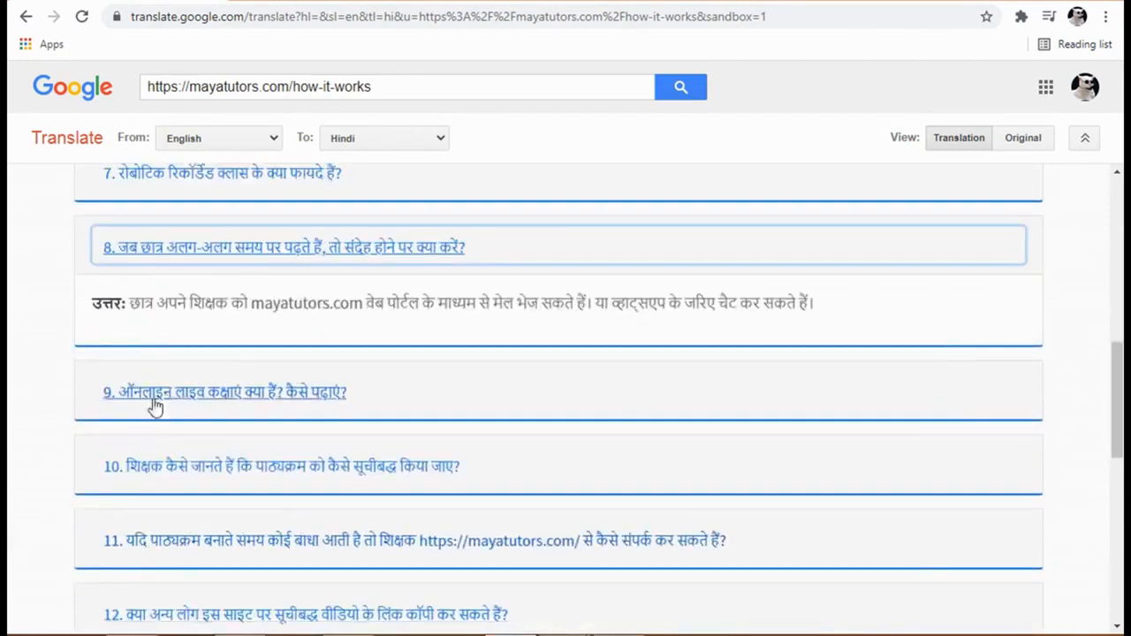
pyautogui.click(226, 392)
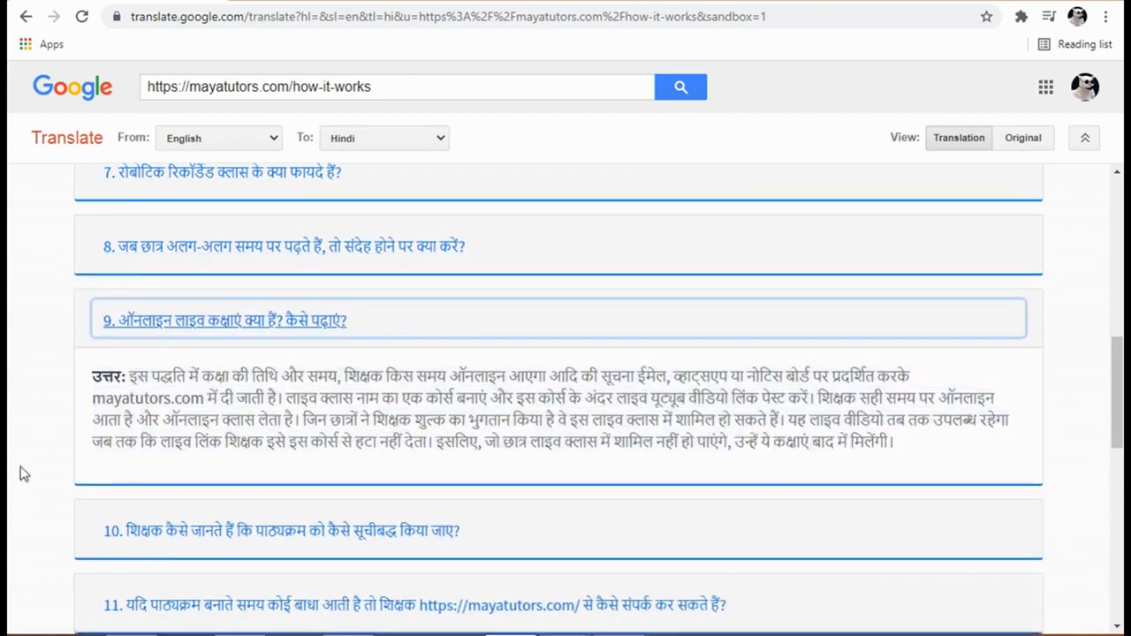
# Step: Read the answers to questions 10 and 11 on learning to list courses and contacting the portal about course-creation problems
pyautogui.scroll(-3, 24, 471)
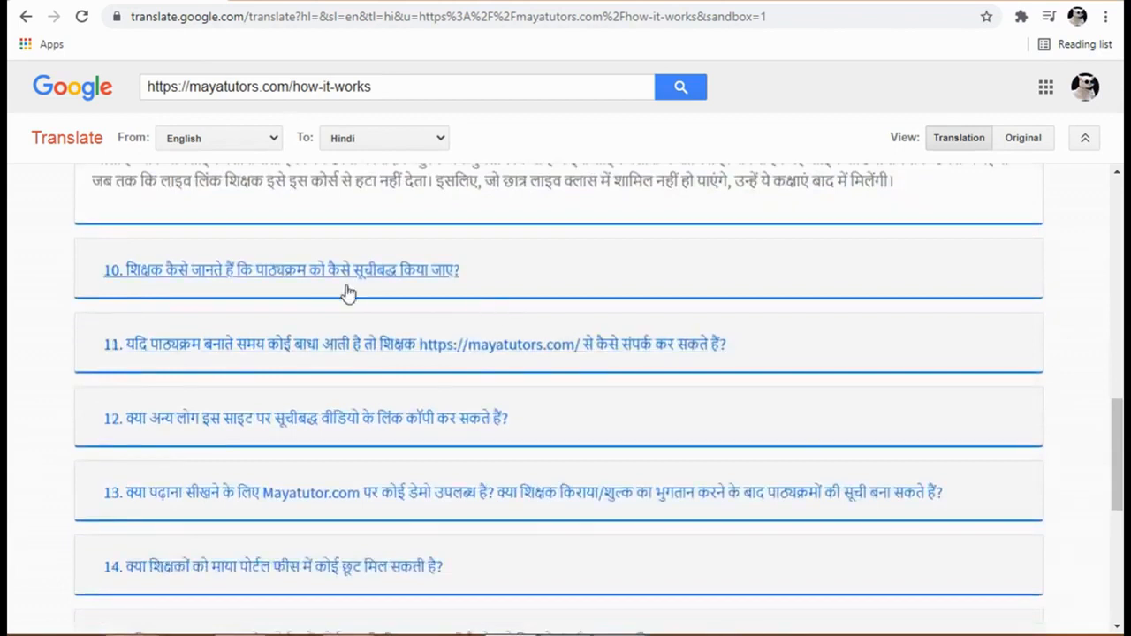
pyautogui.click(324, 274)
pyautogui.scroll(1, 281, 305)
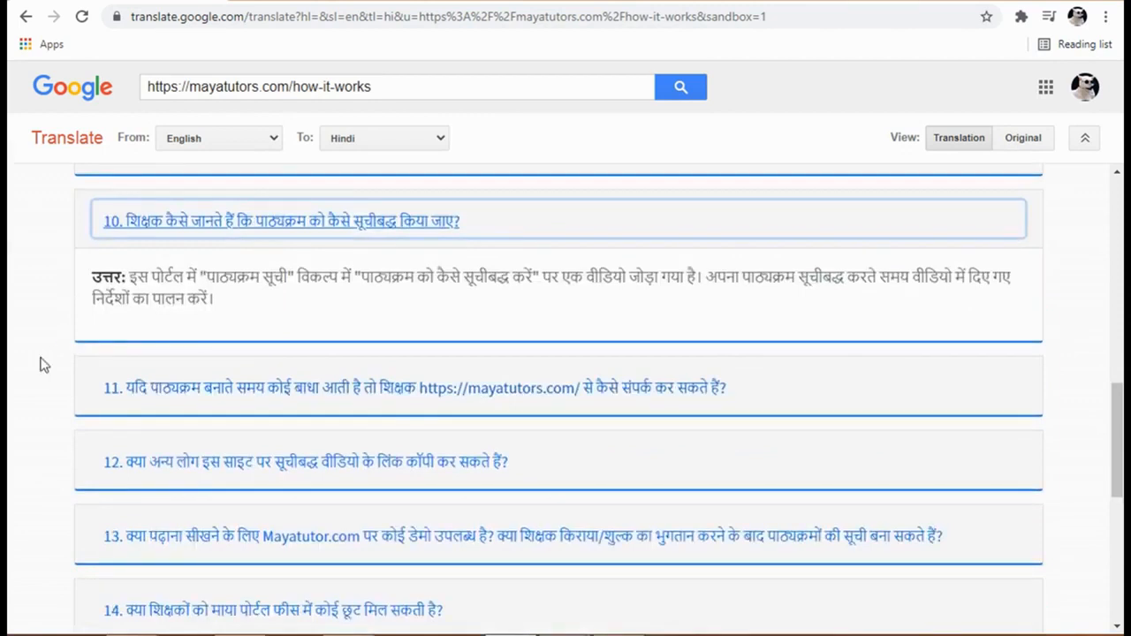
pyautogui.scroll(-2, 99, 408)
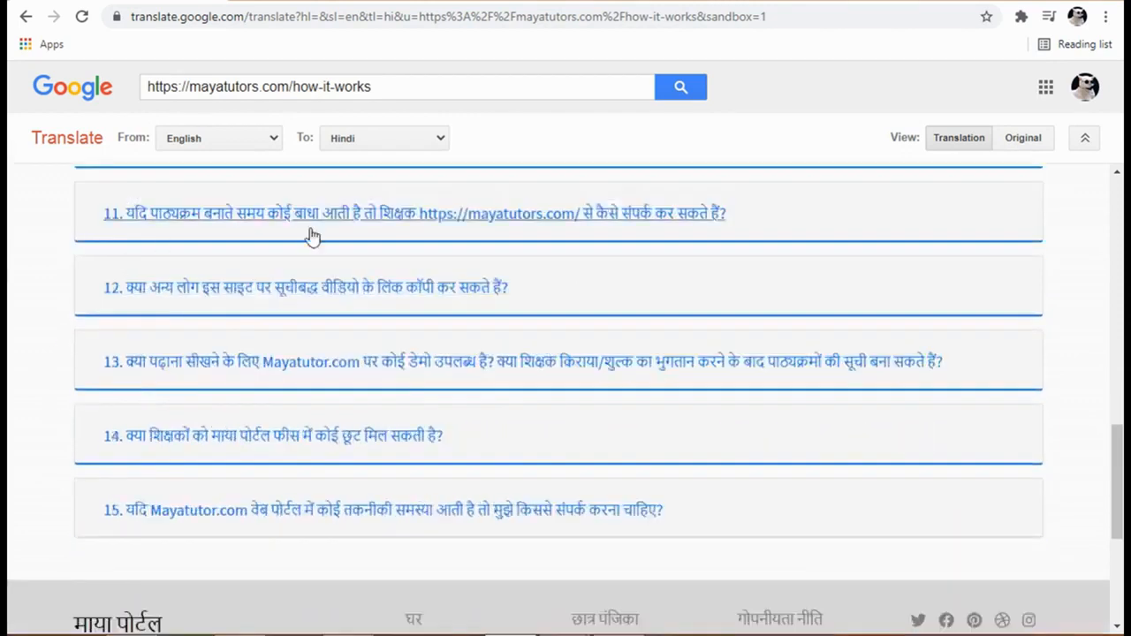
pyautogui.click(400, 228)
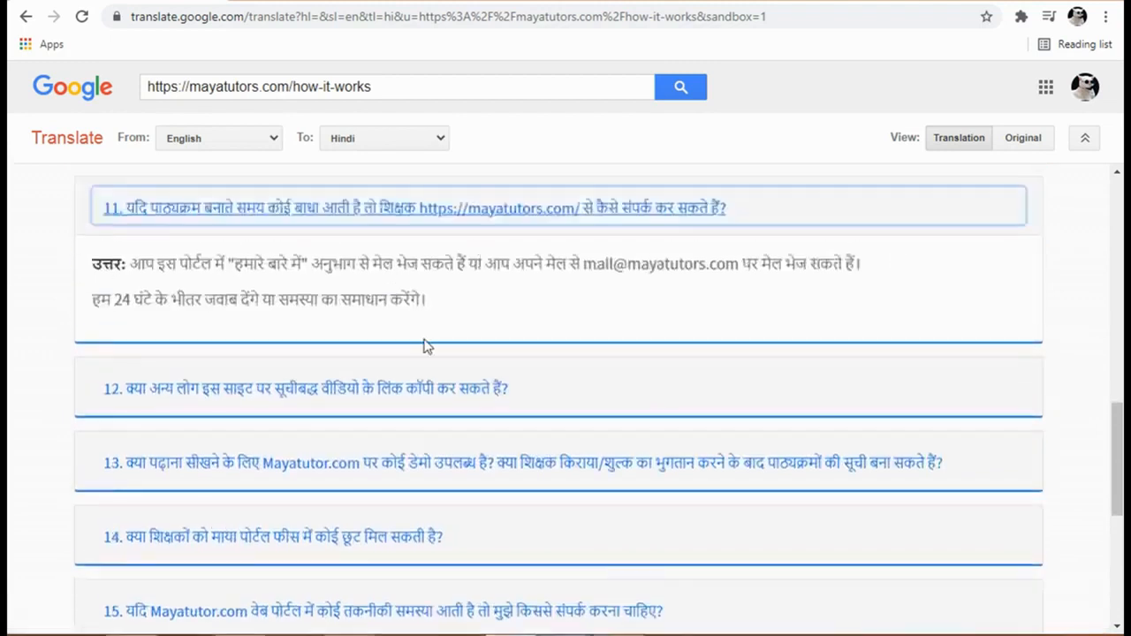
# Step: Read the answers to questions 12, 13 and 14 on copying video links, the teaching demo and teacher fee discounts
pyautogui.click(431, 398)
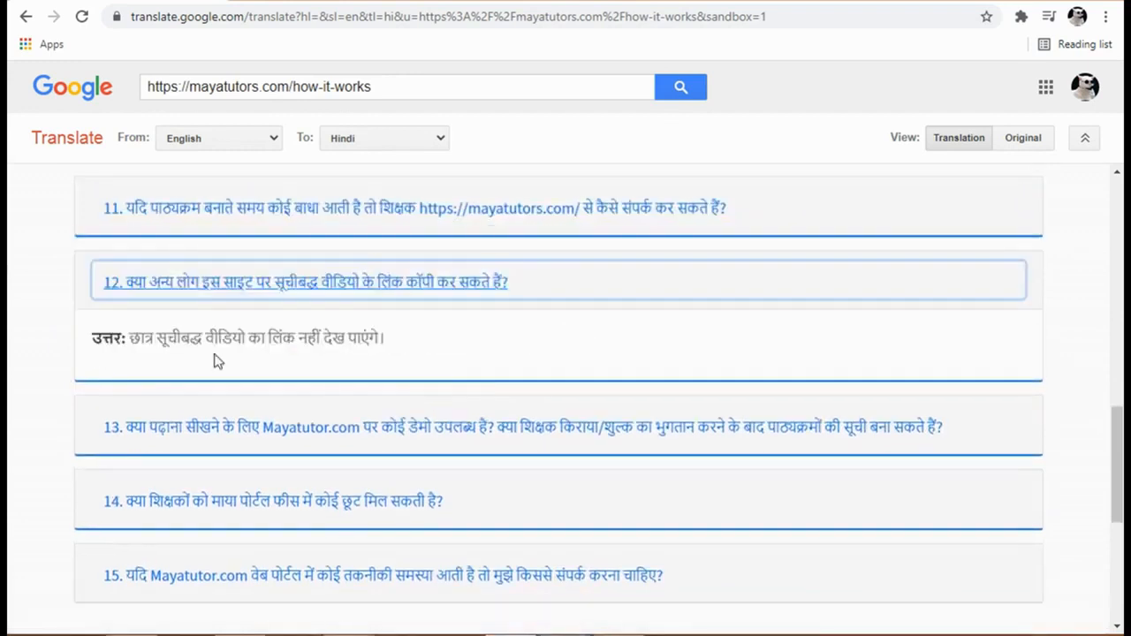
pyautogui.scroll(-1, 353, 441)
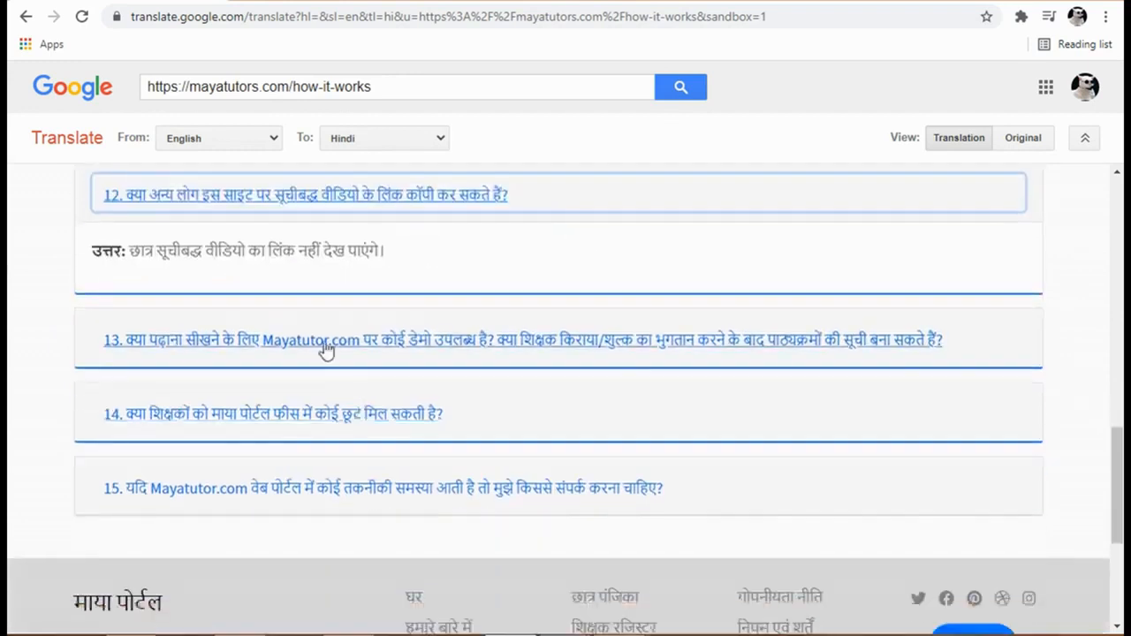
pyautogui.click(325, 347)
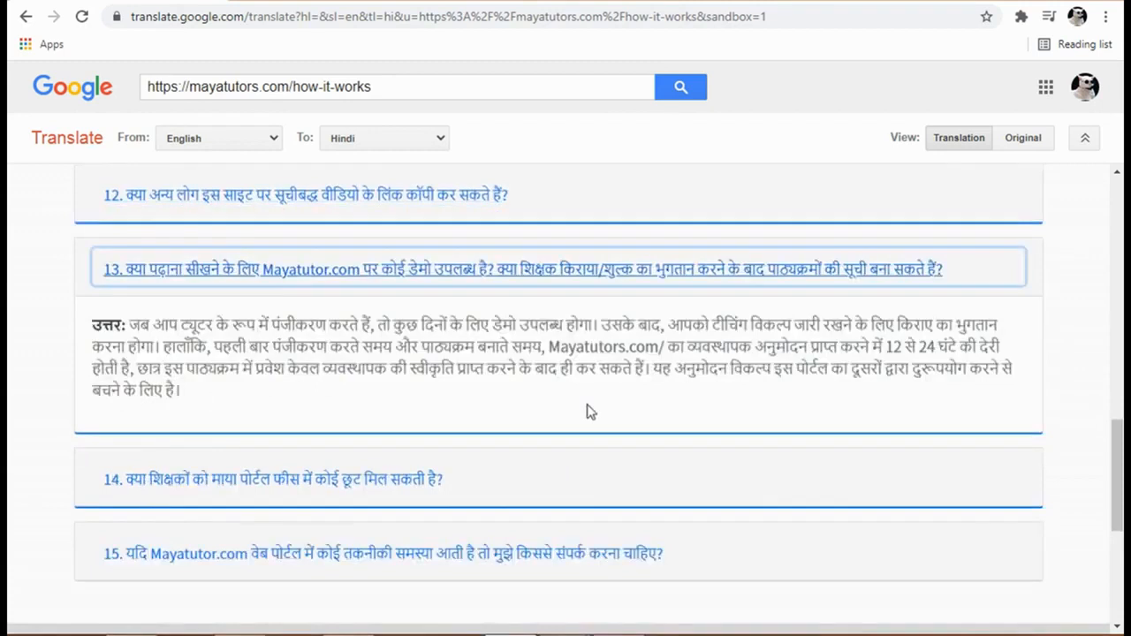
pyautogui.scroll(-1, 590, 412)
pyautogui.click(403, 394)
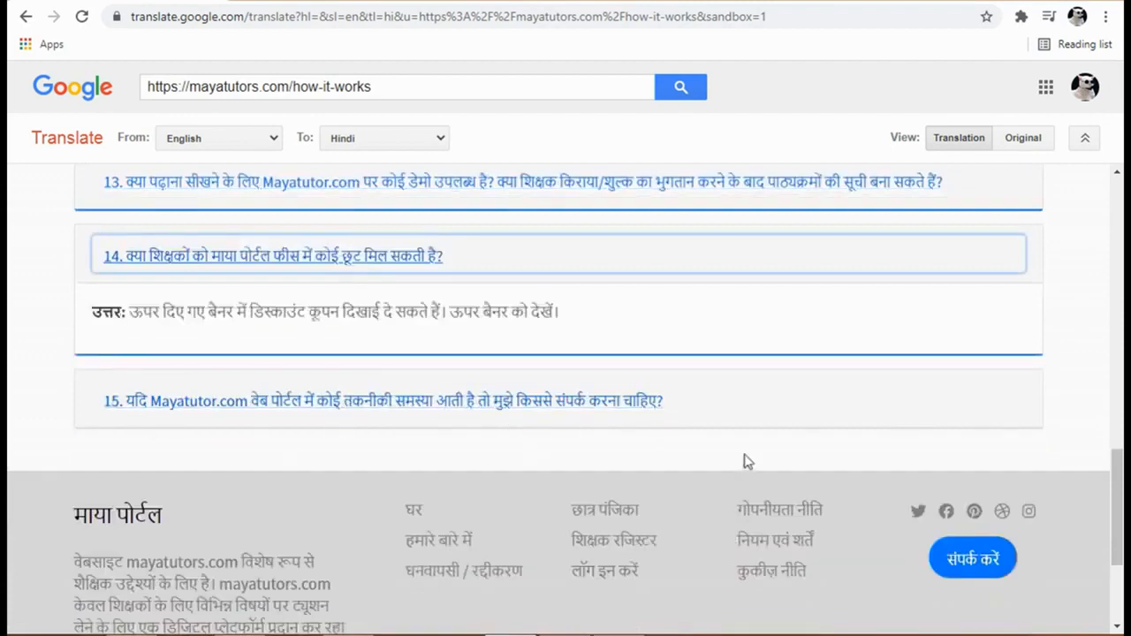
pyautogui.scroll(2, 744, 460)
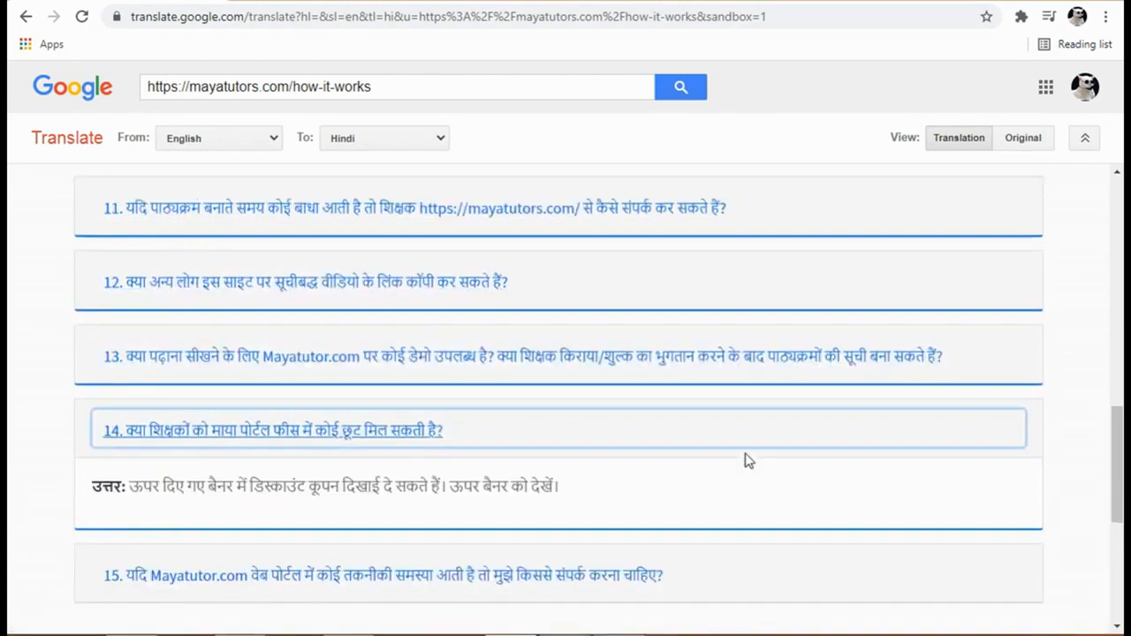